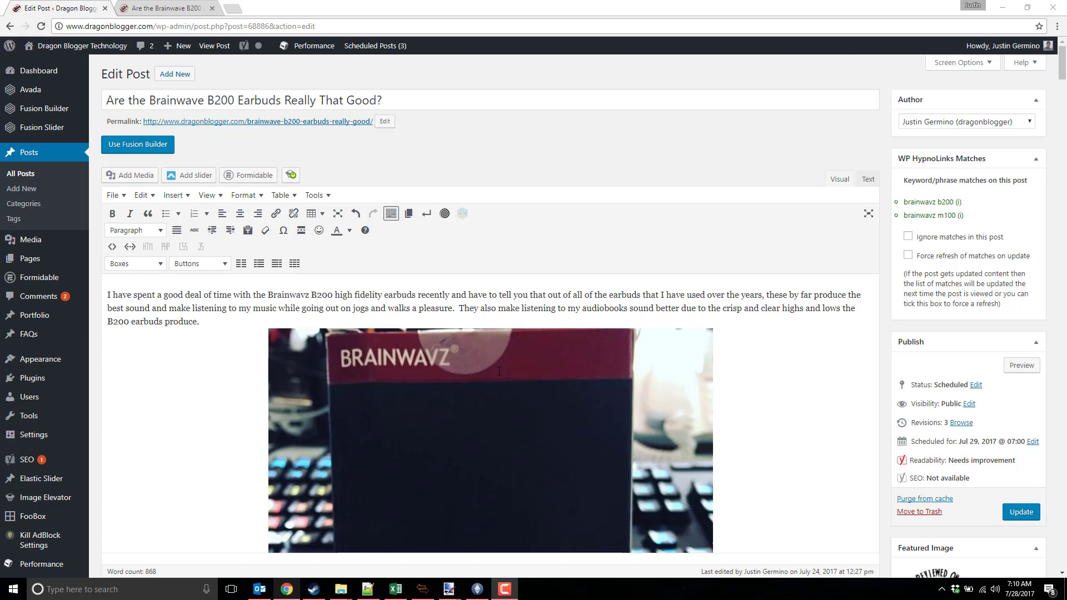
- Scroll down the Edit Post page past the article body to the Schema meta box
scroll(464, 370, down, 9)
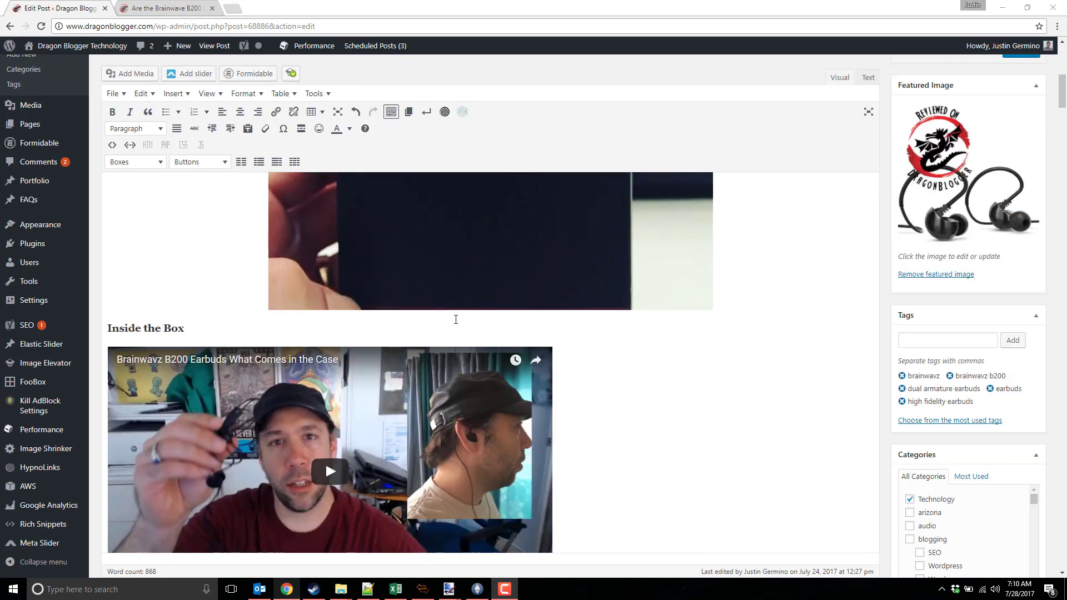
scroll(454, 320, up, 5)
scroll(455, 321, up, 5)
scroll(455, 321, down, 15)
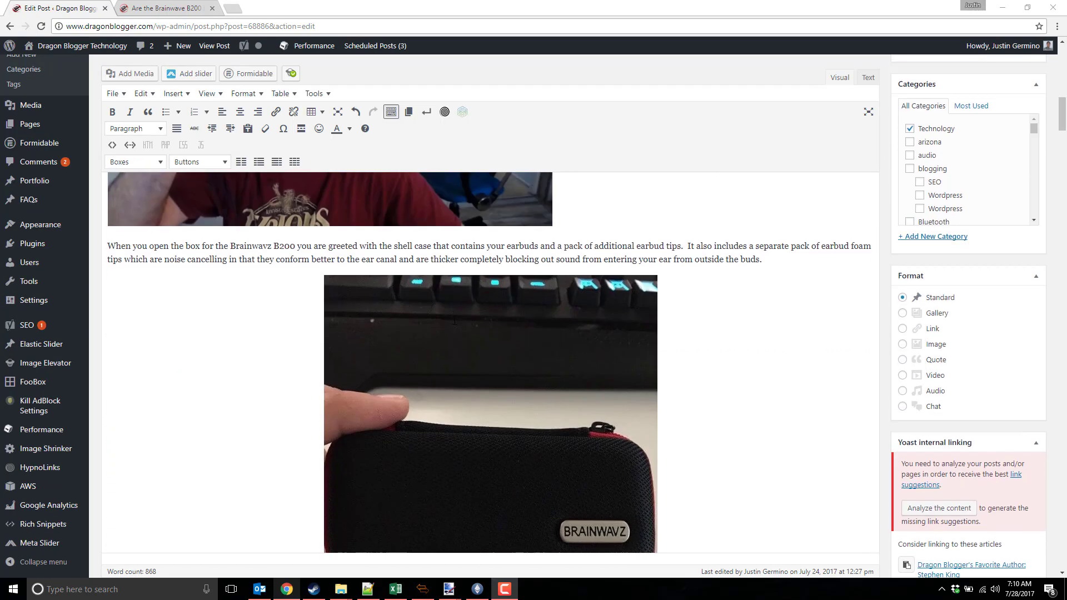
scroll(455, 320, down, 20)
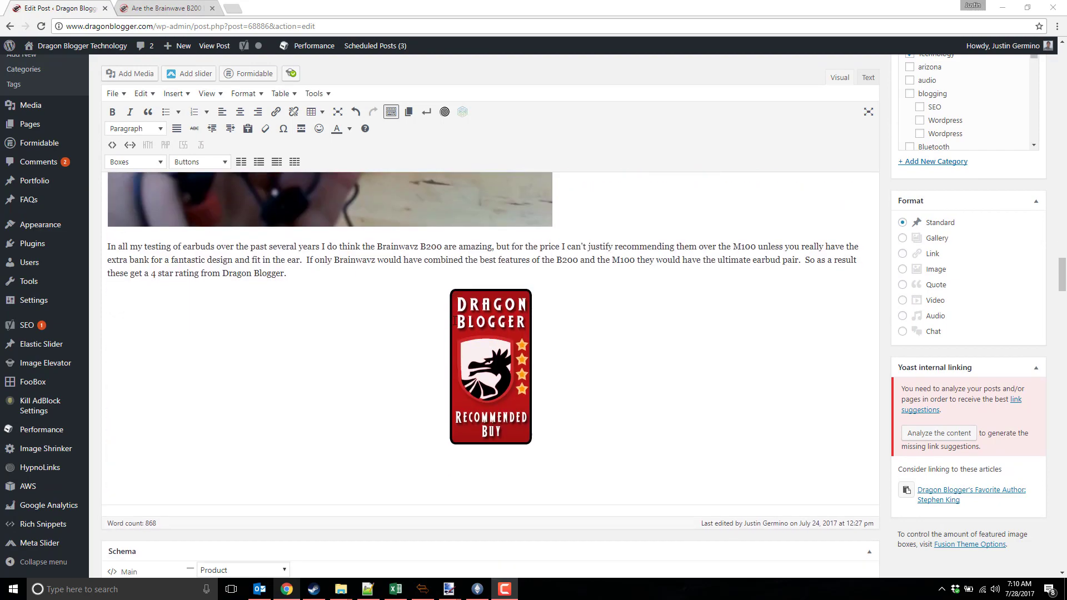
scroll(454, 321, up, 5)
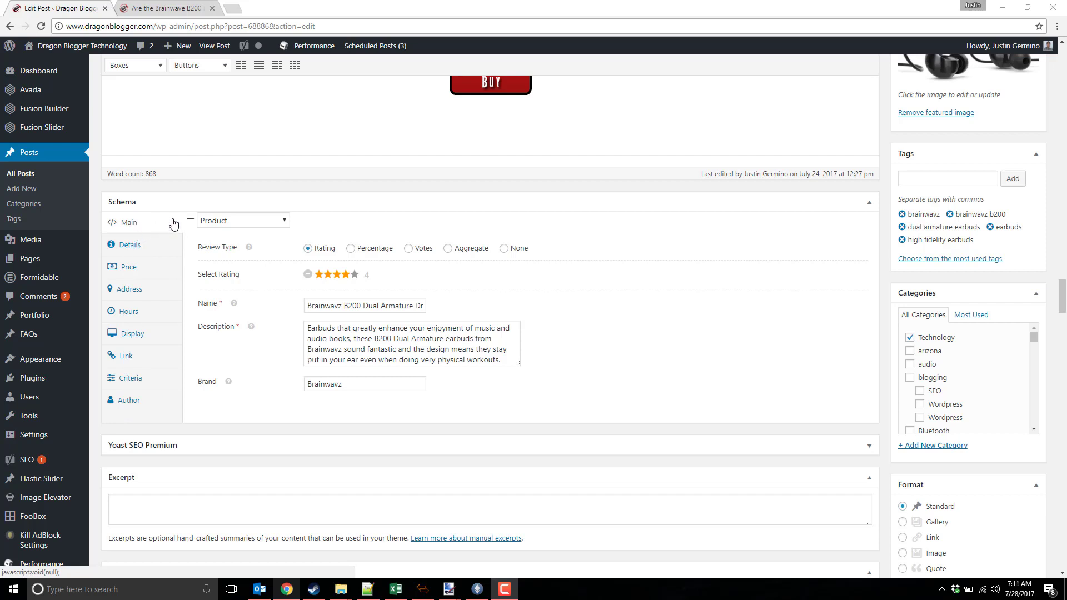
- Keep Product as the Schema Type and set Select Rating to four stars
click(240, 222)
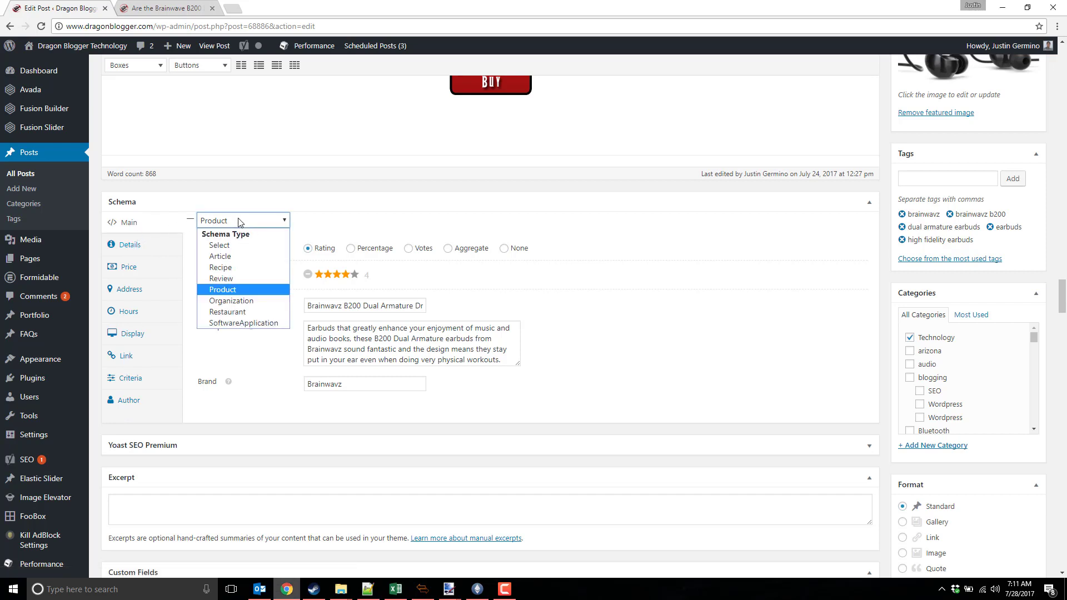
click(242, 290)
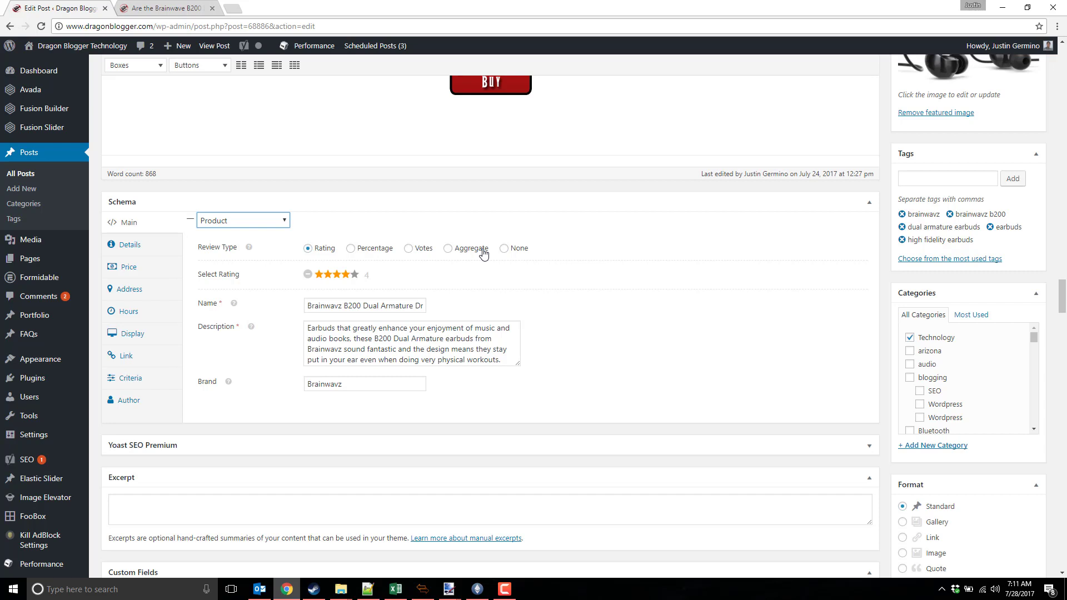
click(328, 275)
click(349, 277)
scroll(665, 233, up, 5)
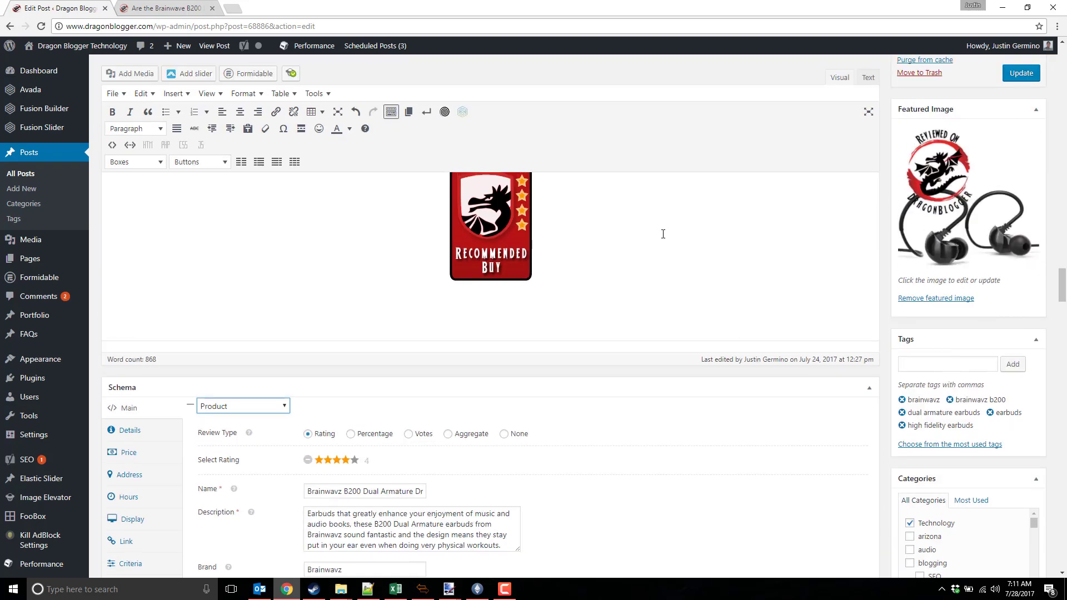
scroll(659, 241, down, 5)
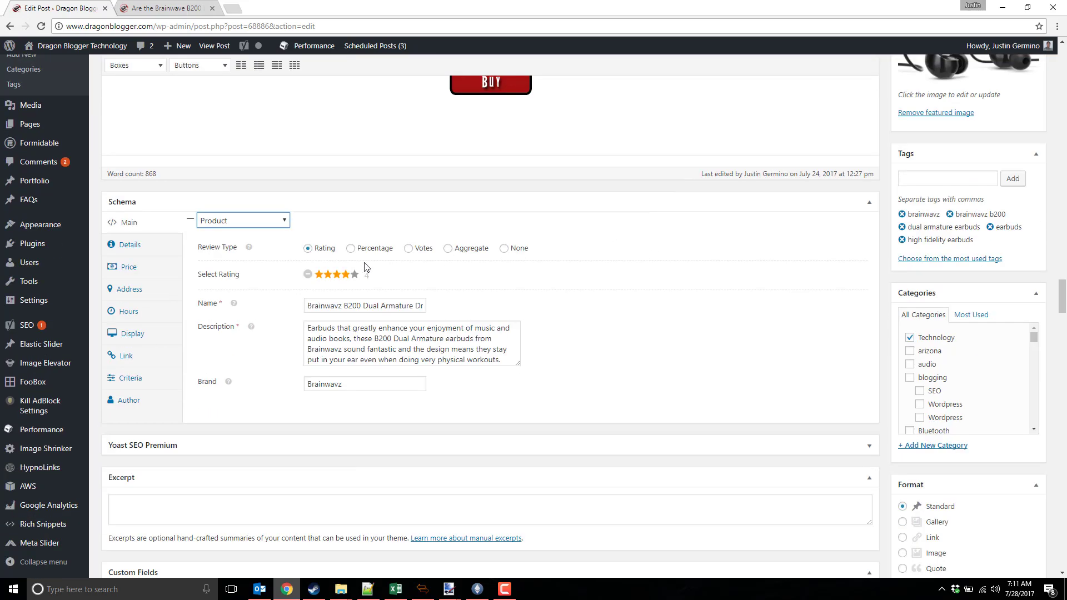
click(350, 276)
- Review the schema Details pros and cons, then the Price tab showing low price 169.50
click(137, 245)
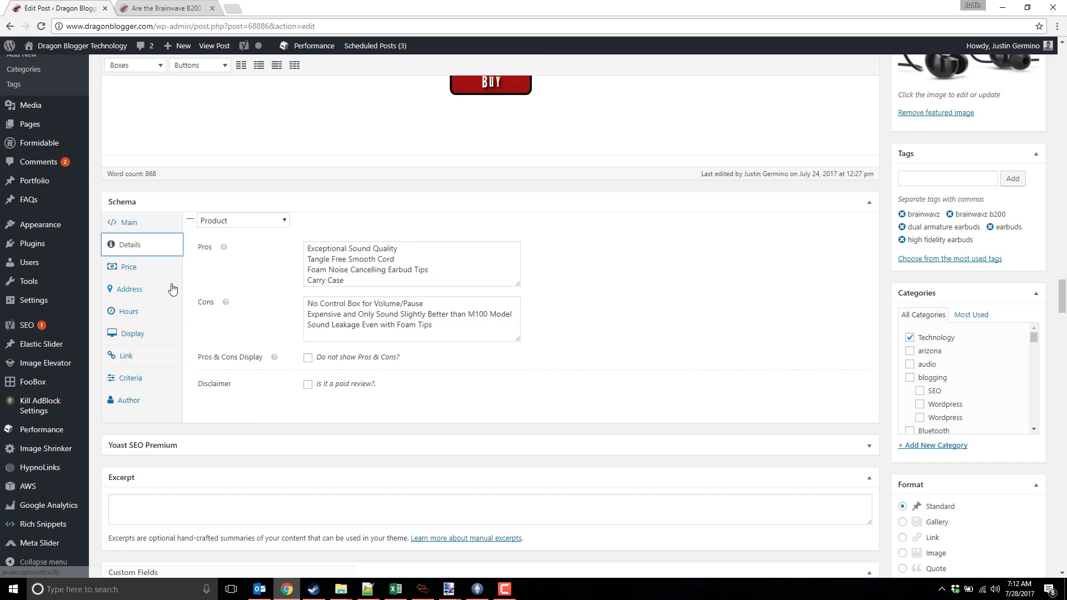
click(138, 271)
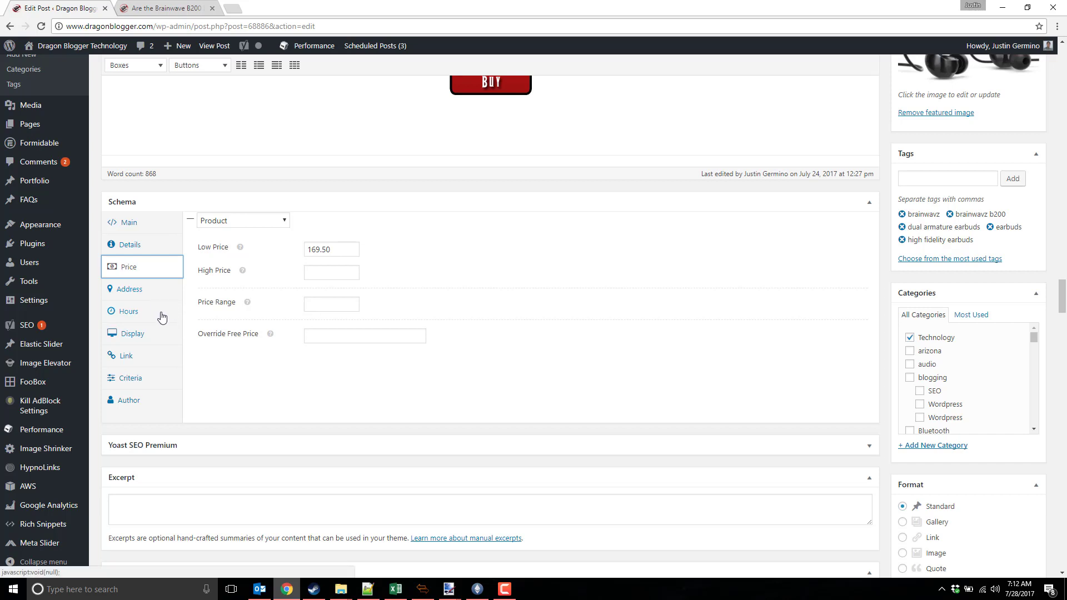
- Step through the schema Address and Hours tabs to the Display settings
click(139, 292)
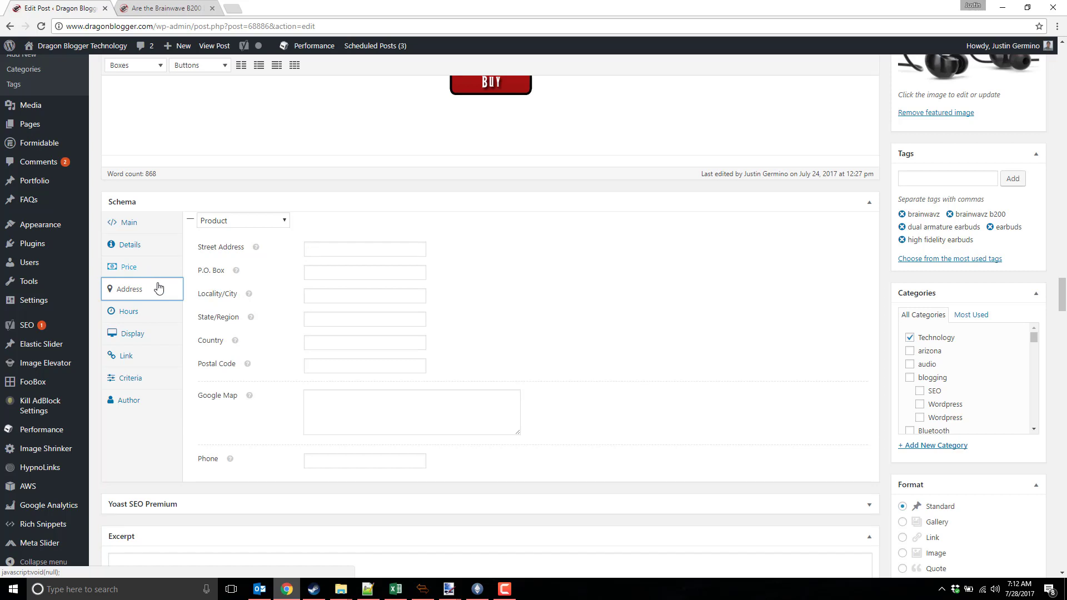
click(133, 315)
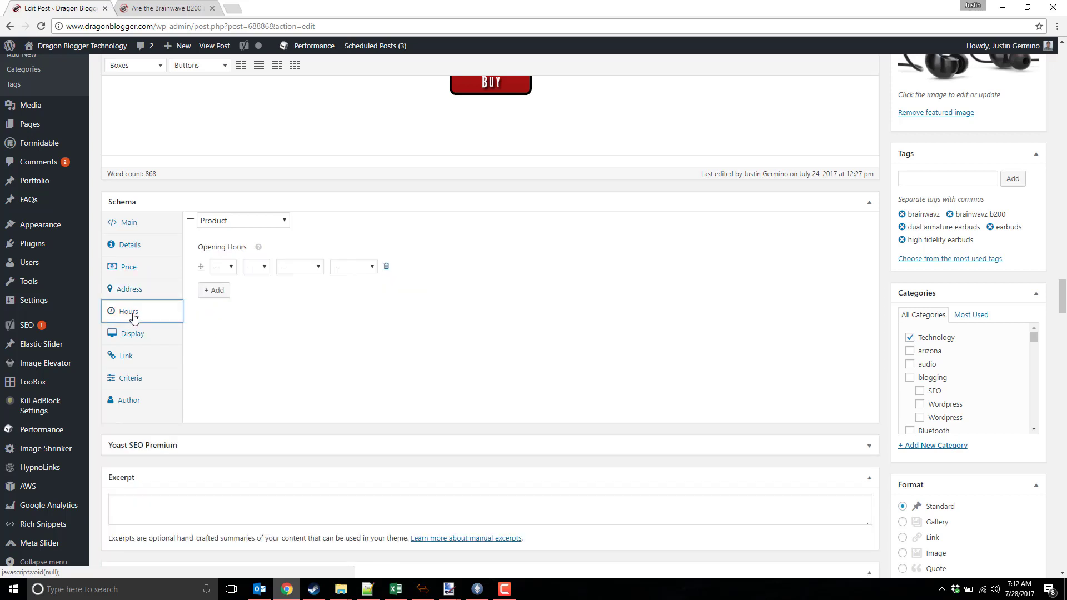
click(137, 335)
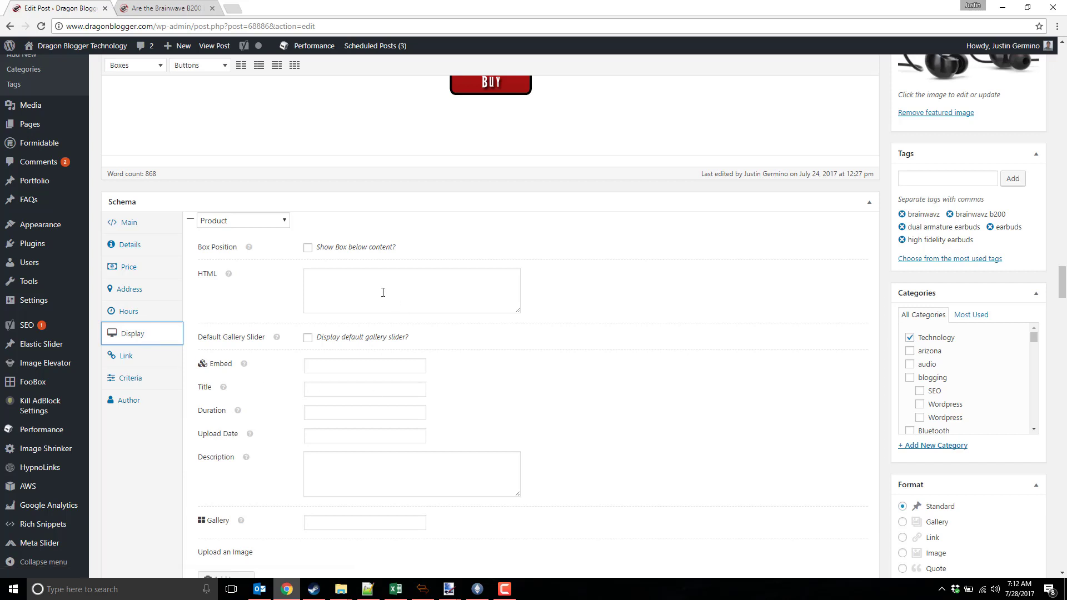
scroll(410, 321, down, 3)
scroll(410, 318, up, 3)
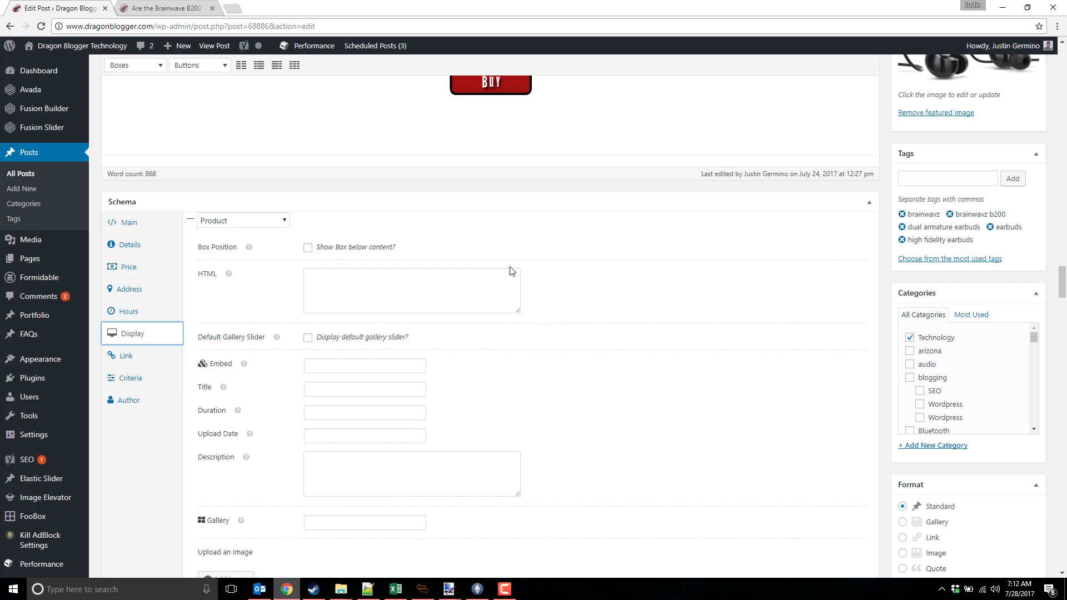
scroll(507, 273, down, 2)
scroll(491, 260, down, 4)
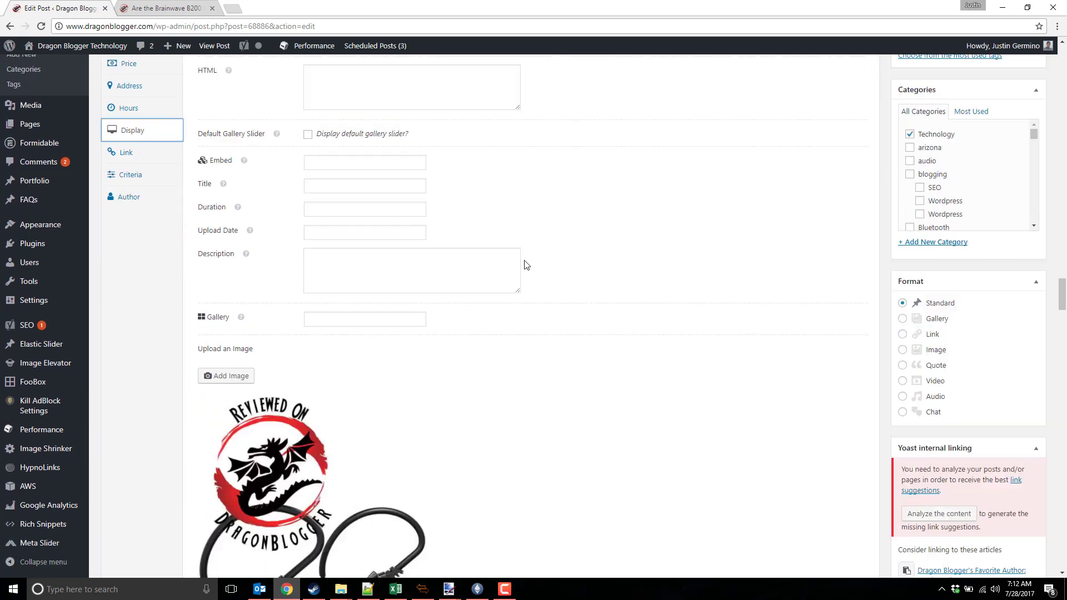
scroll(460, 207, up, 4)
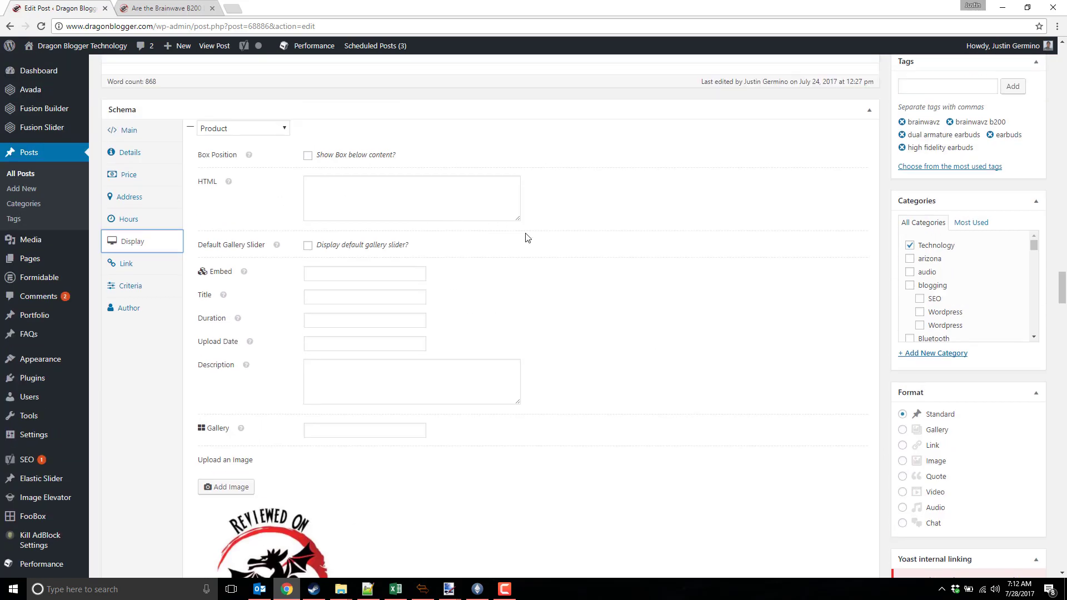
scroll(523, 238, down, 8)
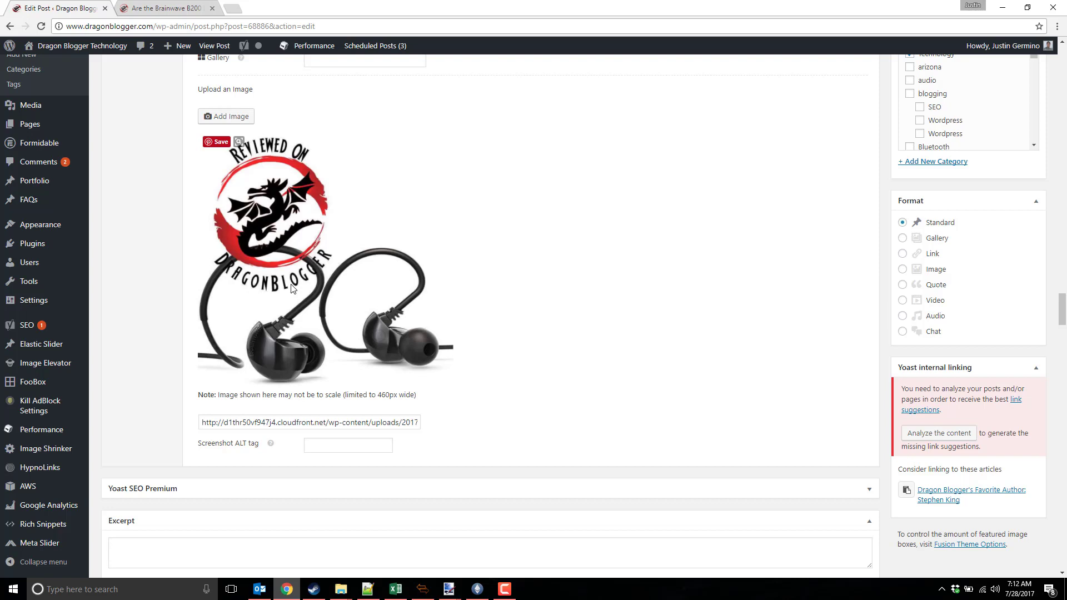
scroll(291, 288, up, 2)
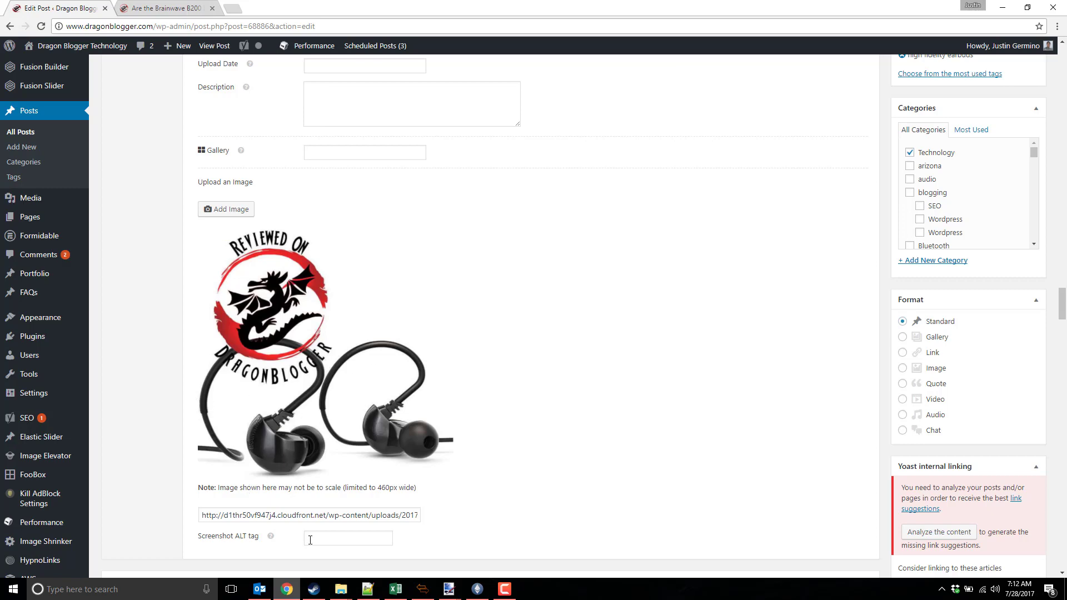
scroll(239, 400, up, 6)
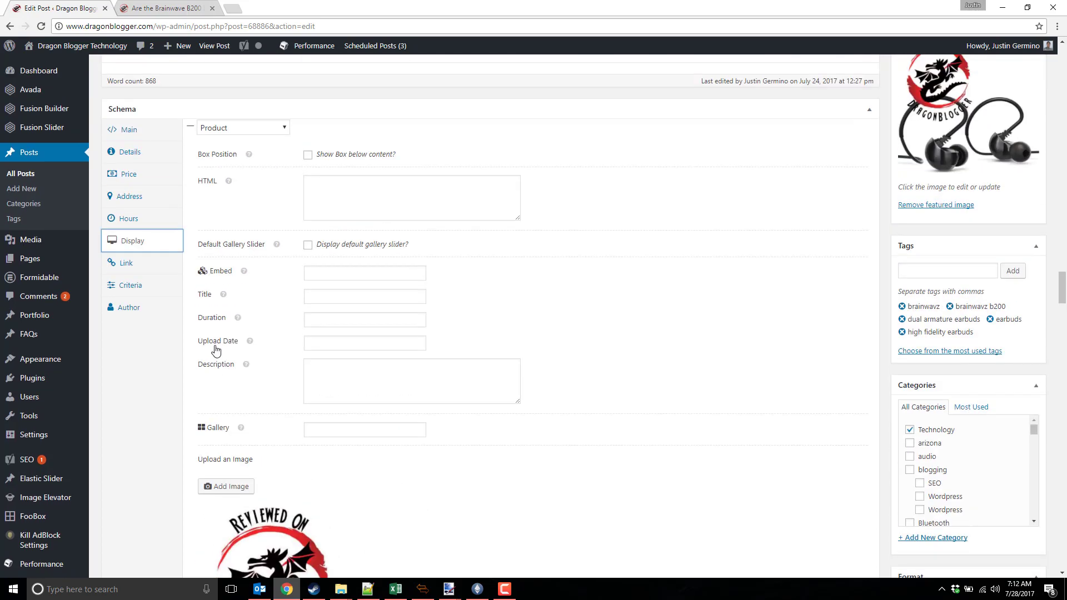
- Check the schema buy link and 'Buy them Now!' button text, then view the empty Criteria section
click(128, 265)
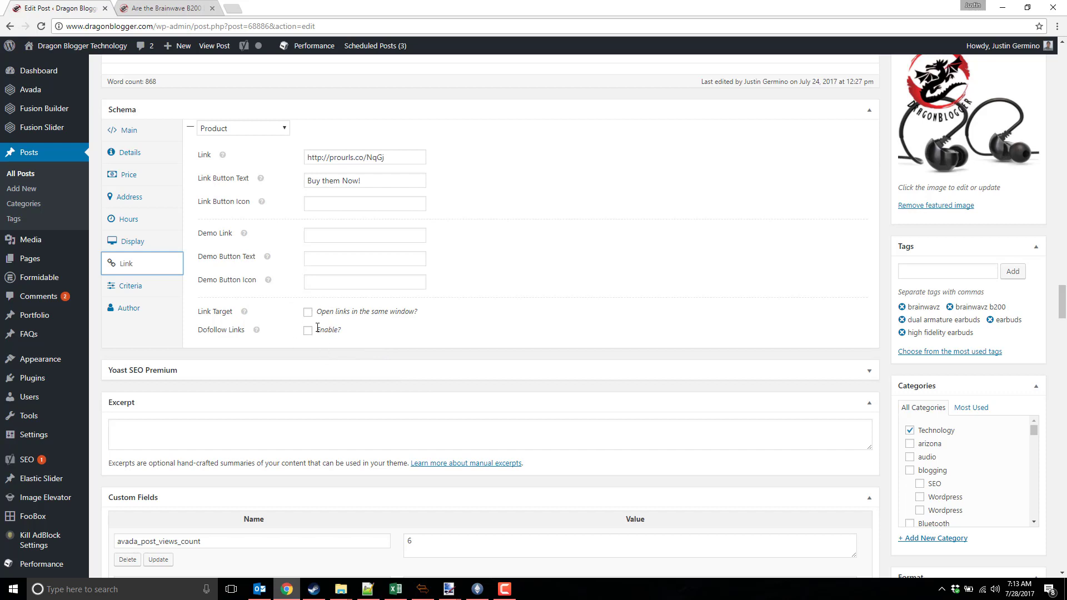
click(141, 286)
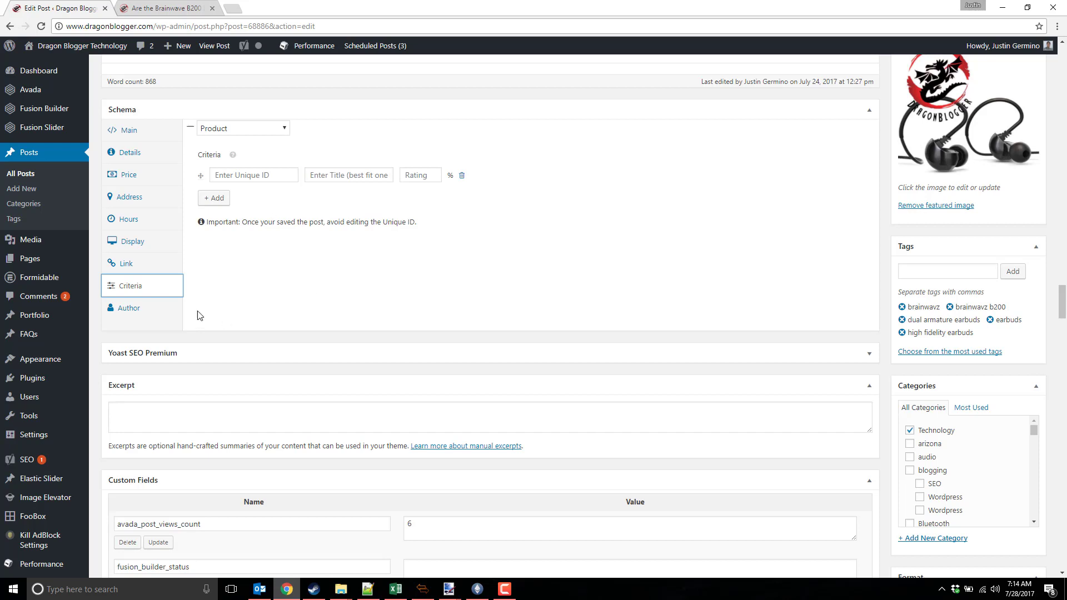
- Check the schema Author and Main product fields, ending on the Author Name setting
click(139, 314)
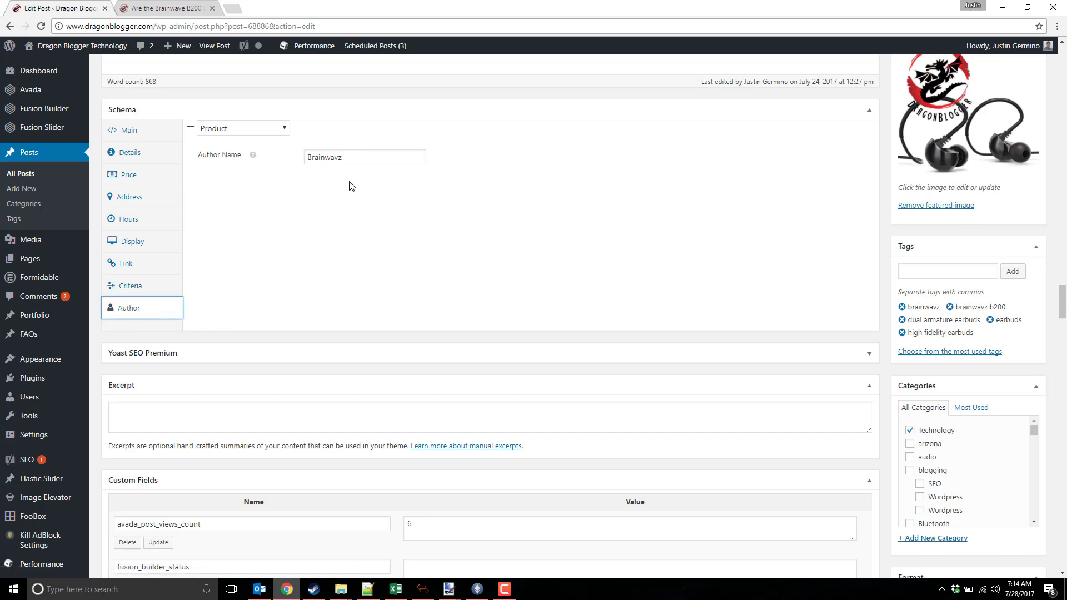
scroll(347, 192, up, 3)
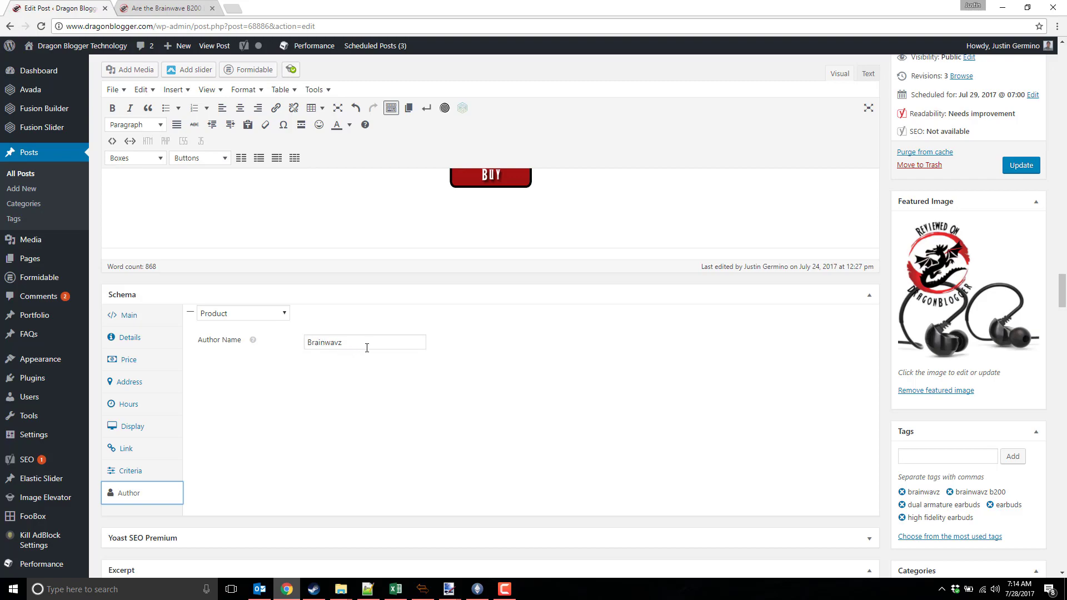
scroll(348, 360, up, 10)
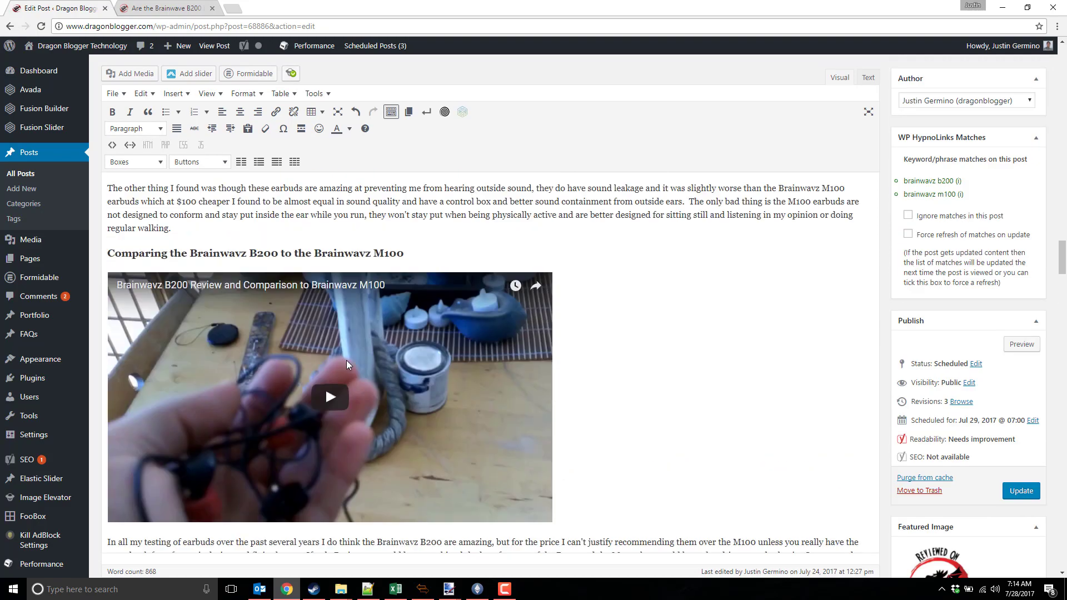
scroll(347, 360, down, 10)
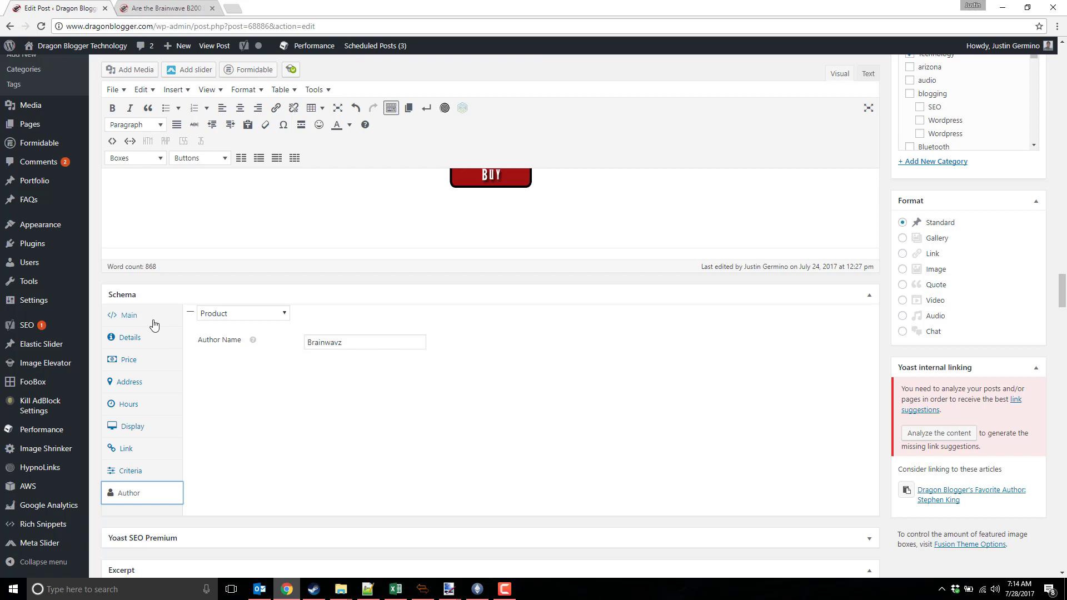
click(133, 318)
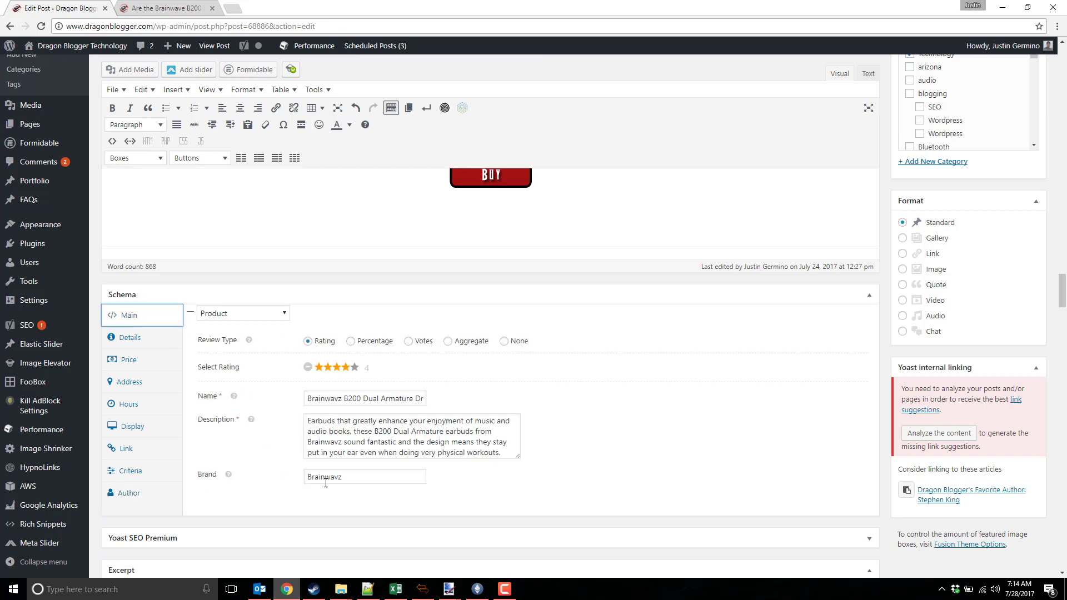
click(123, 503)
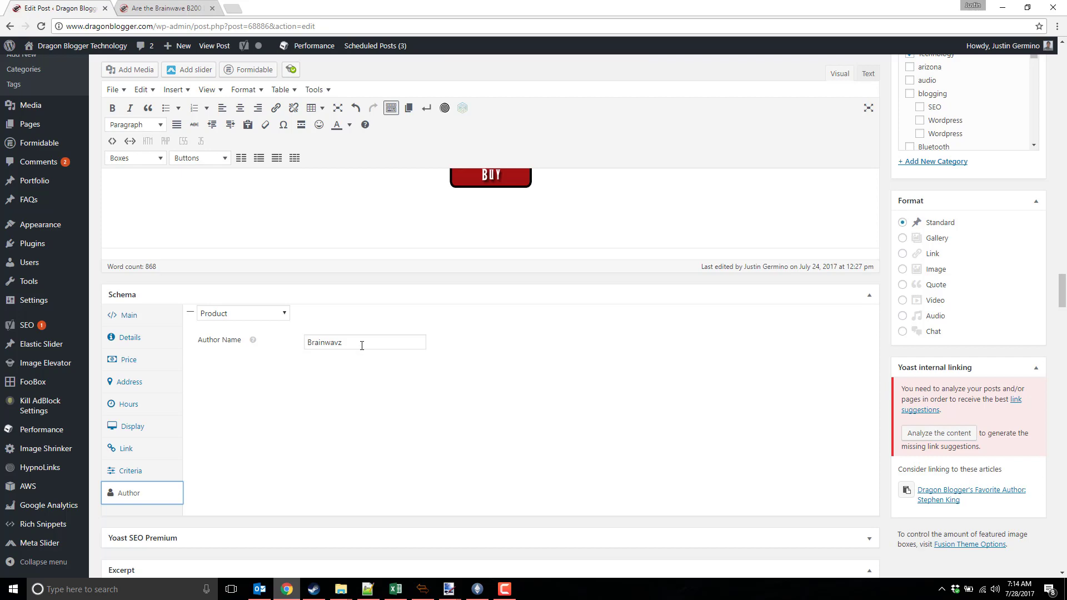
scroll(361, 345, up, 6)
scroll(361, 345, down, 9)
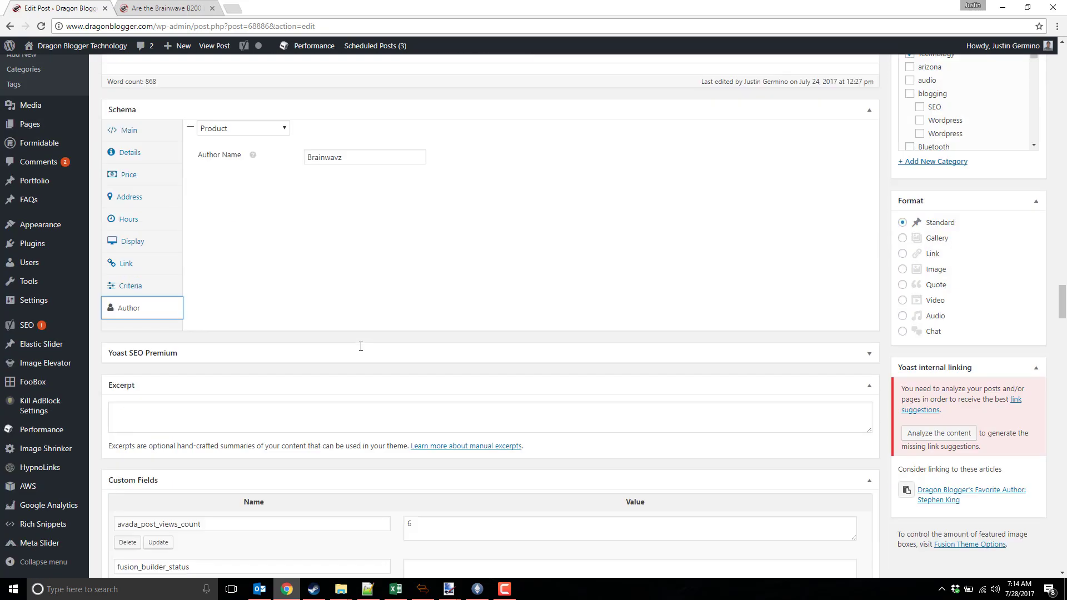
- In the post preview, scroll to the 4-star Editor Rating box with the $169.50 price
scroll(361, 345, up, 10)
click(166, 8)
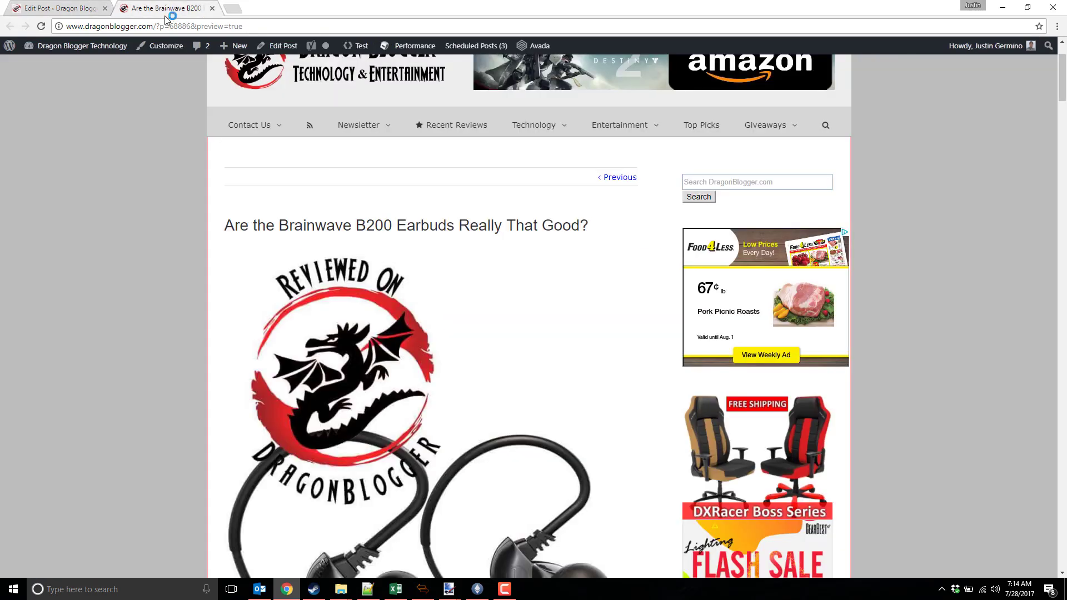
scroll(419, 246, down, 5)
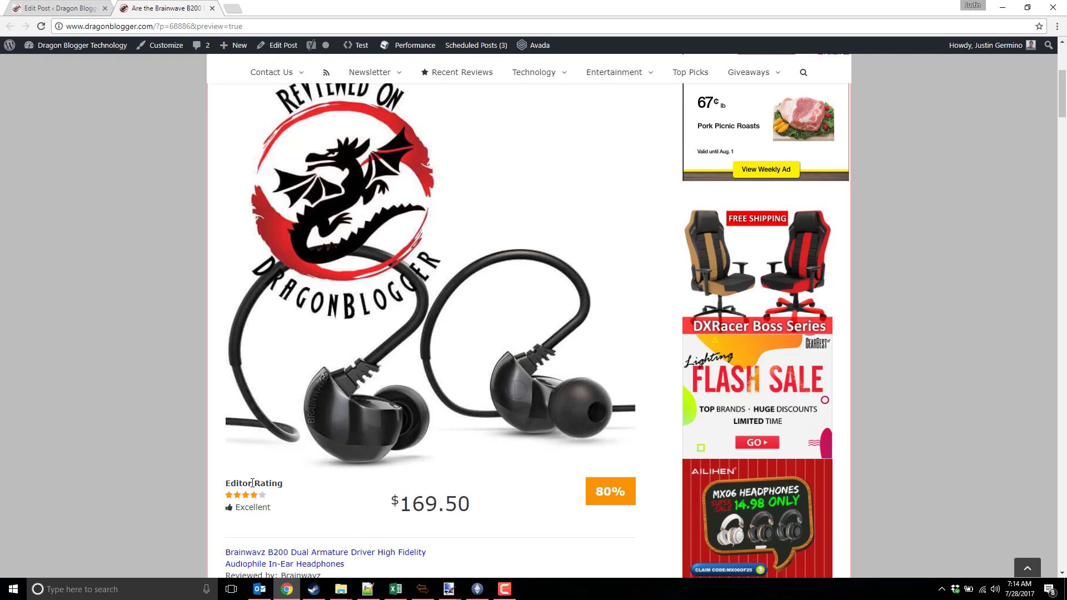
scroll(297, 506, down, 2)
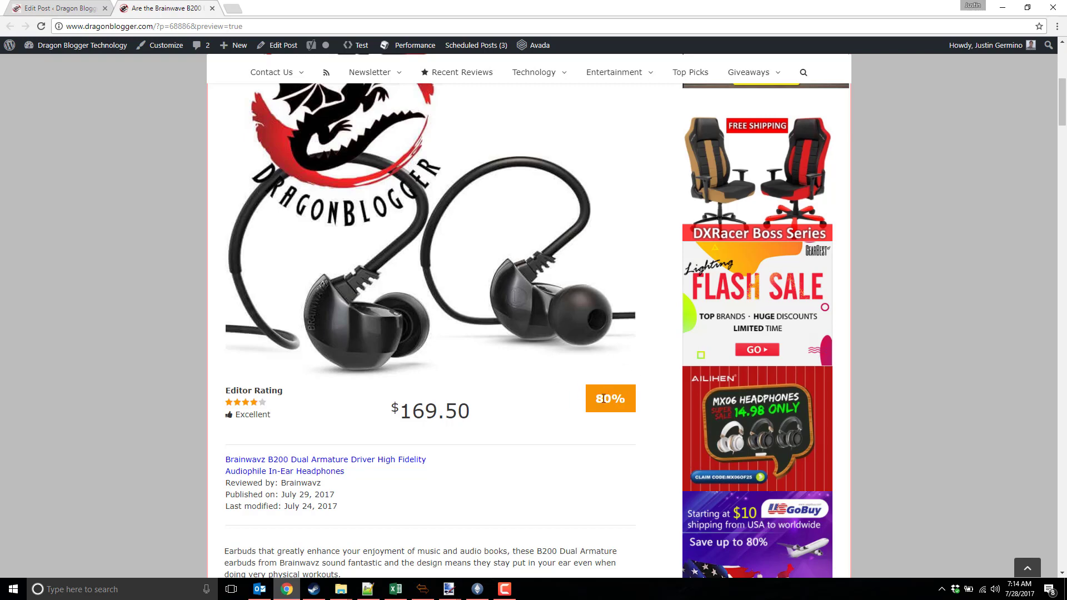
scroll(589, 372, down, 2)
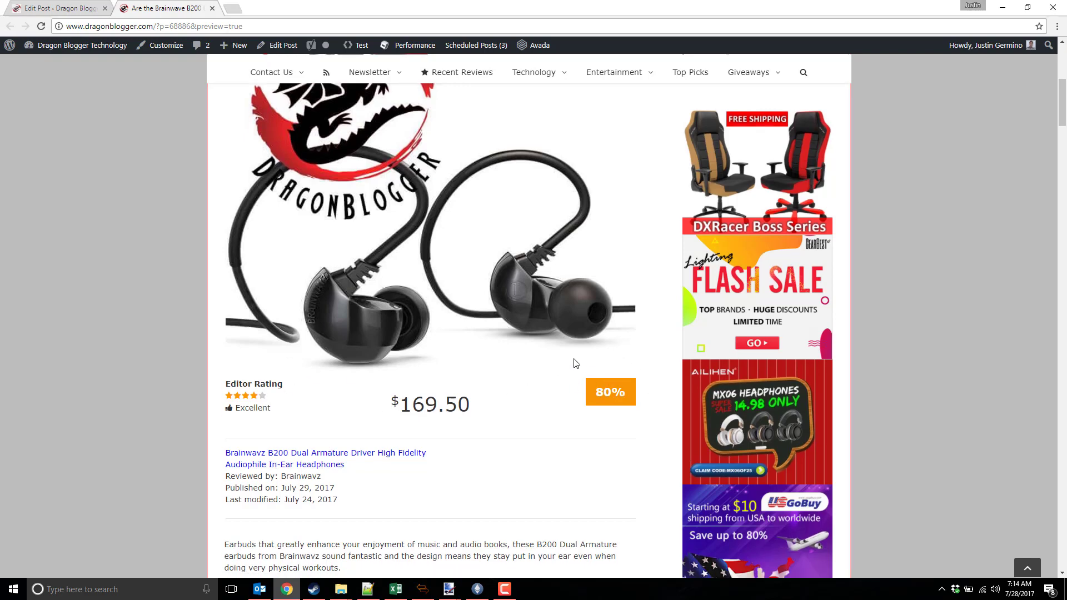
scroll(502, 276, down, 2)
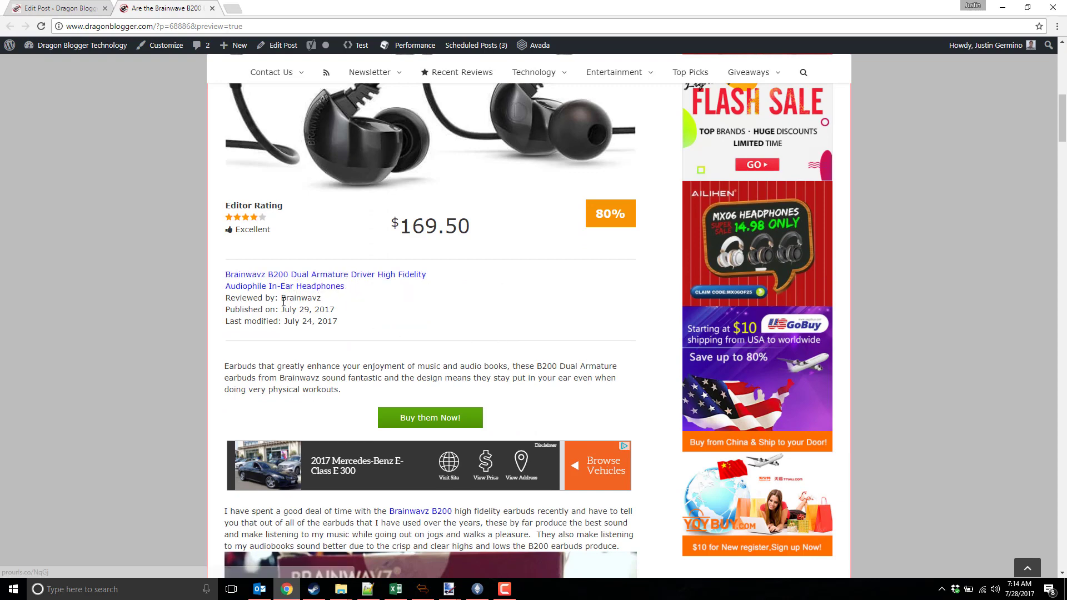
- Back in the editor, replace the schema Author Name Brainwavz with dragonblogger
click(62, 6)
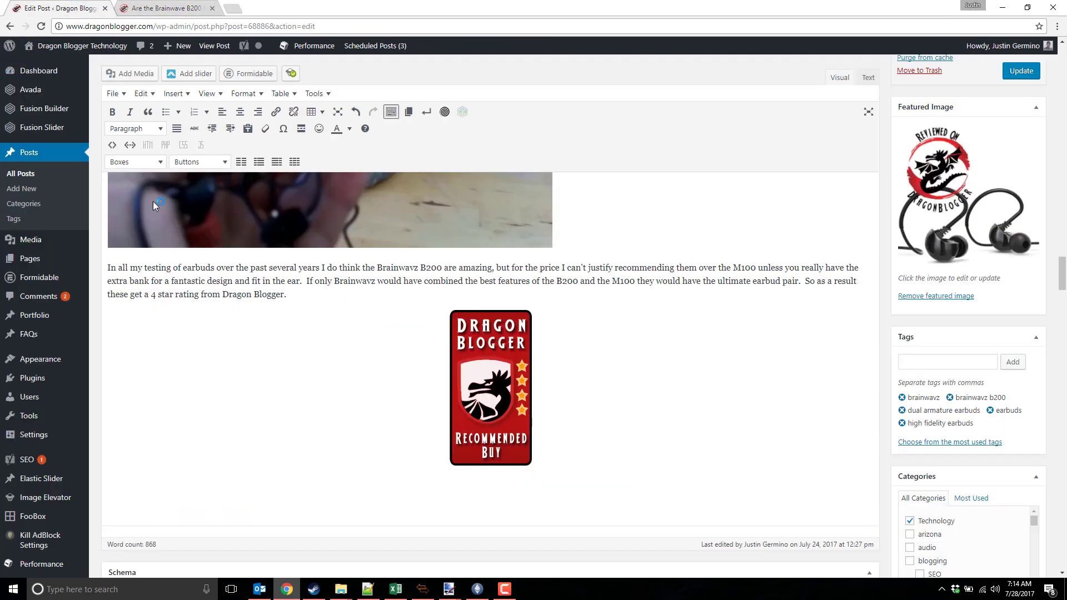
scroll(224, 434, down, 5)
scroll(281, 276, down, 3)
scroll(312, 261, up, 2)
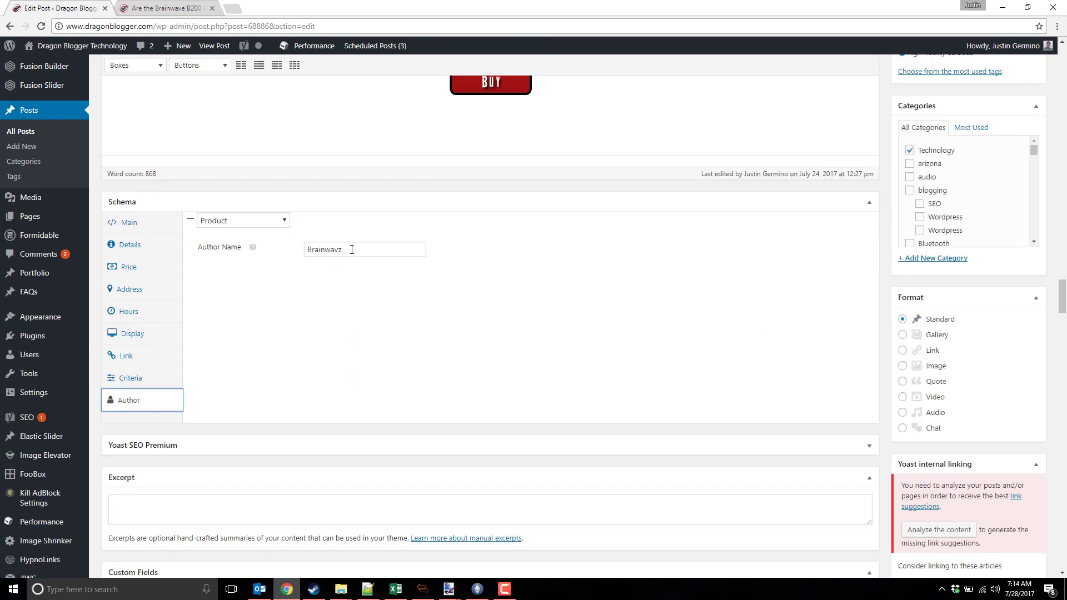
drag(350, 249, 236, 244)
text(dragonblogger)
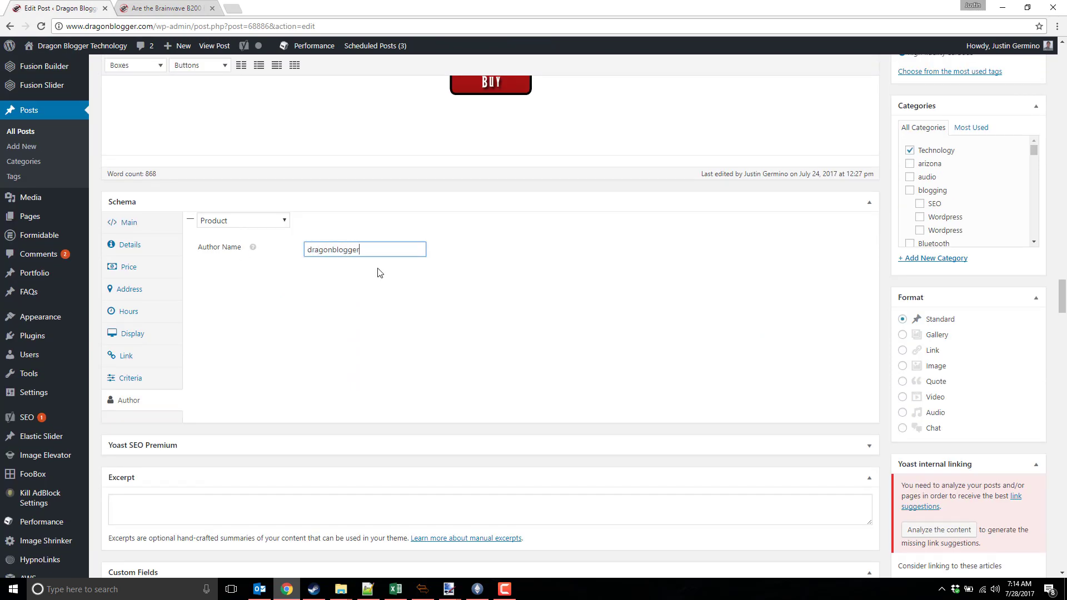
- Update the post to save the new author name
scroll(686, 287, up, 1)
scroll(686, 288, up, 6)
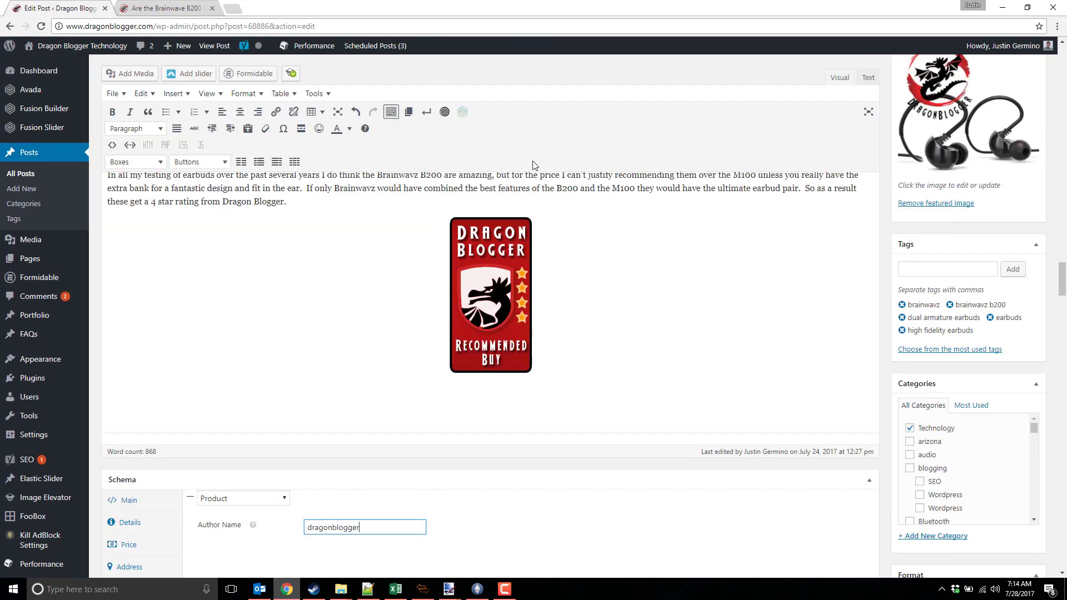
scroll(833, 272, up, 5)
click(1021, 257)
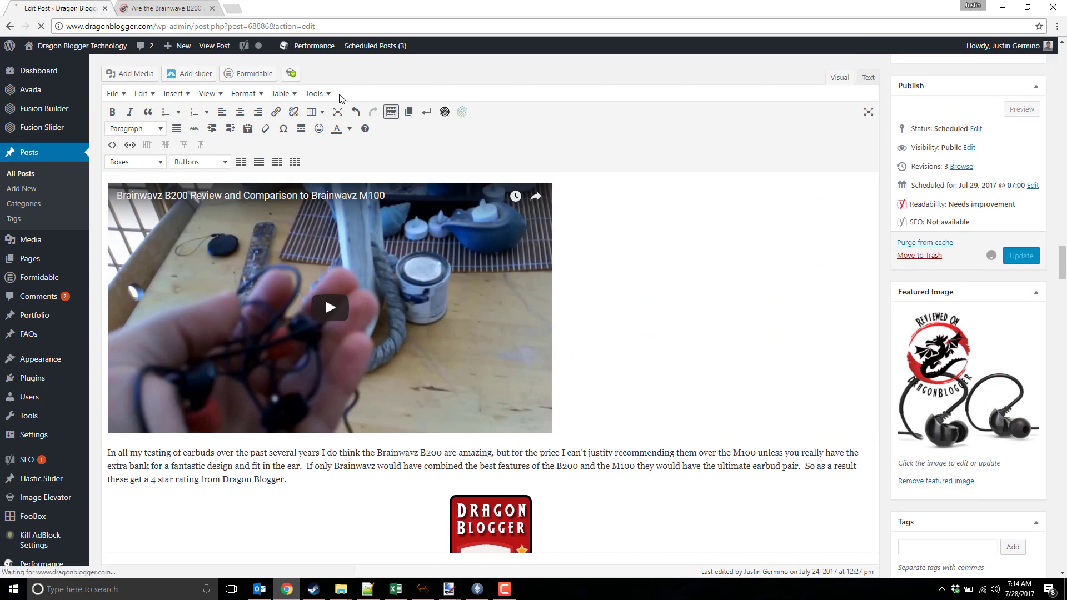
- Reload the post preview so the review box shows 'Reviewed by: dragonblogger'
click(166, 8)
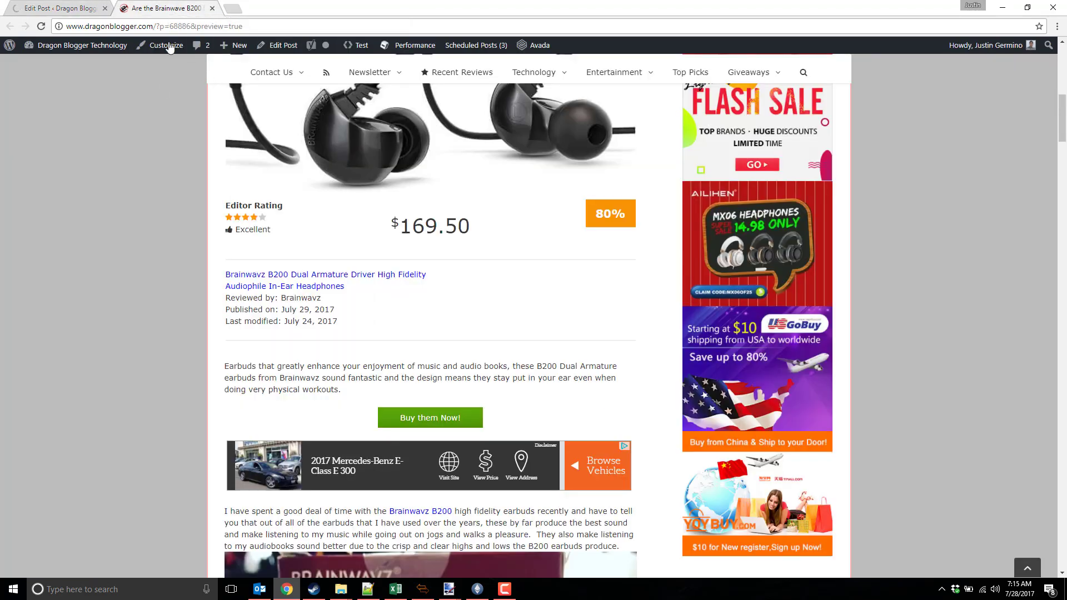
click(41, 26)
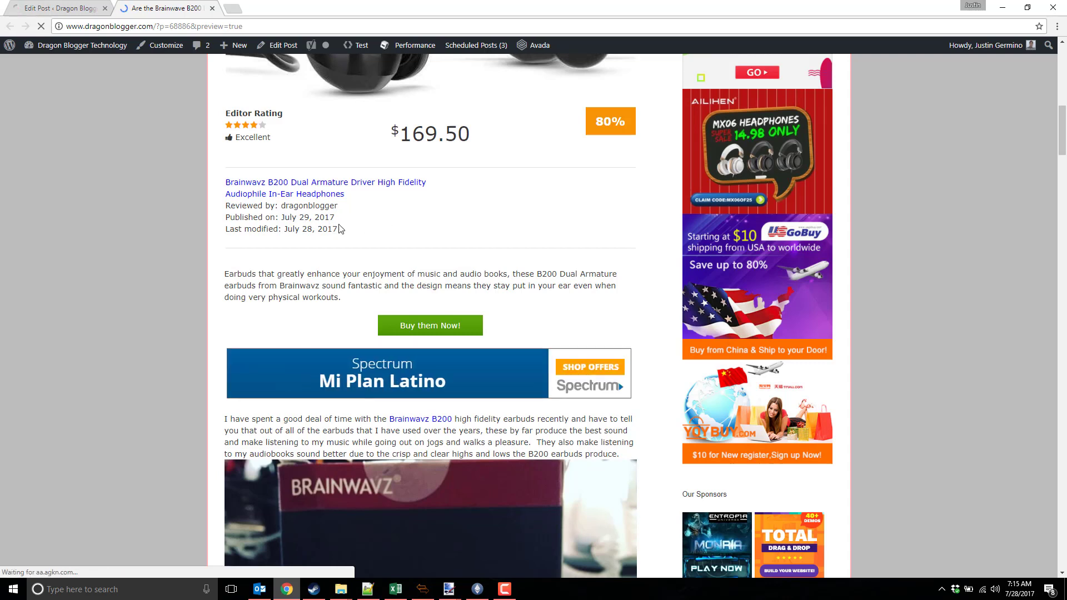
scroll(522, 211, down, 2)
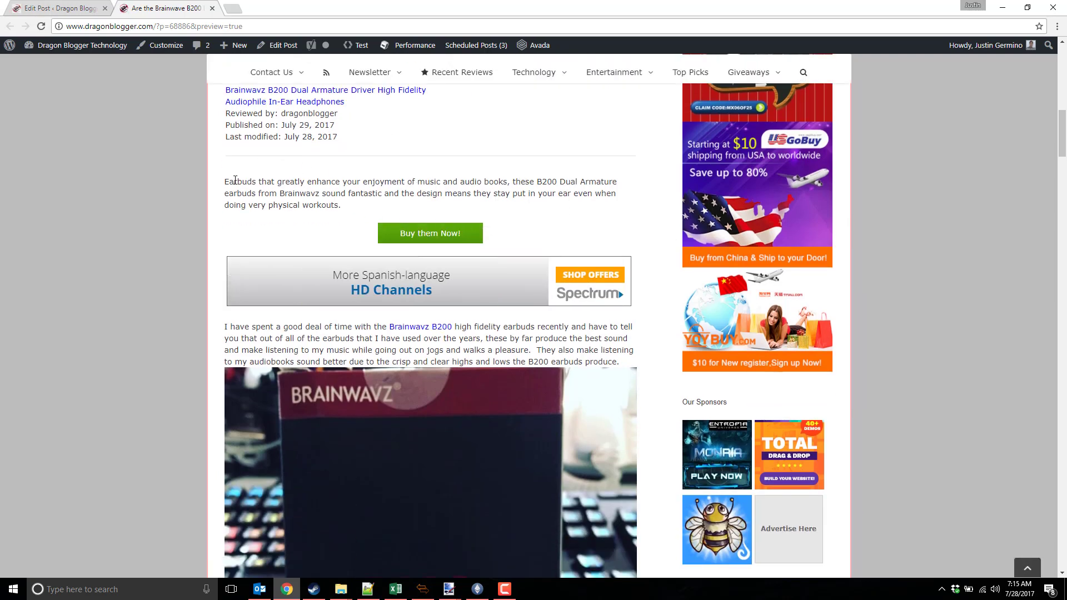
- Scroll the preview down to the Pros and Cons boxes and Shop Related Products
drag(242, 181, 357, 214)
click(357, 214)
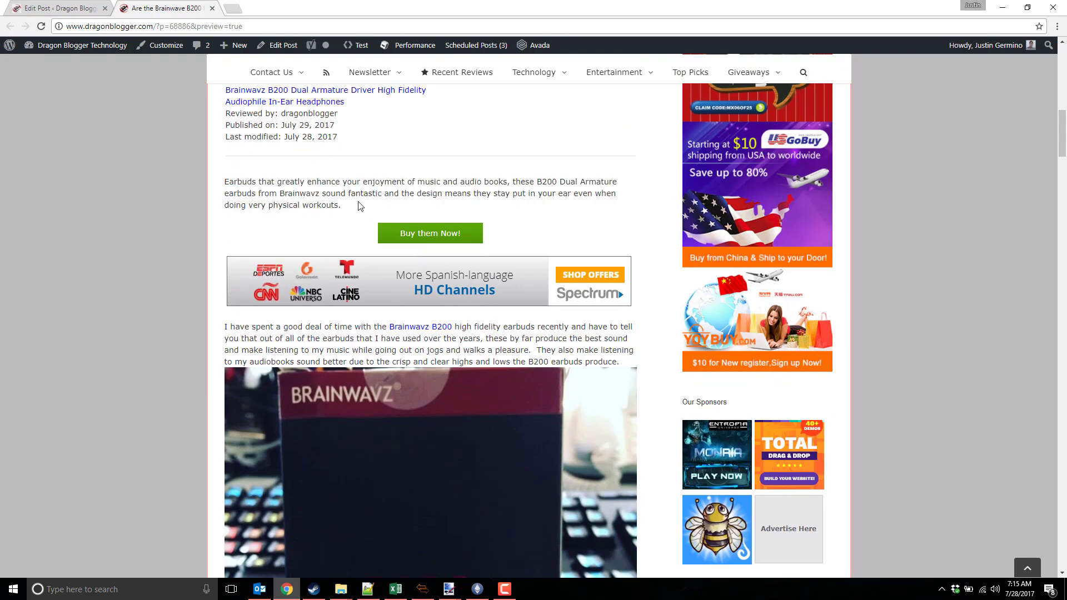
scroll(362, 205, down, 15)
scroll(373, 206, down, 20)
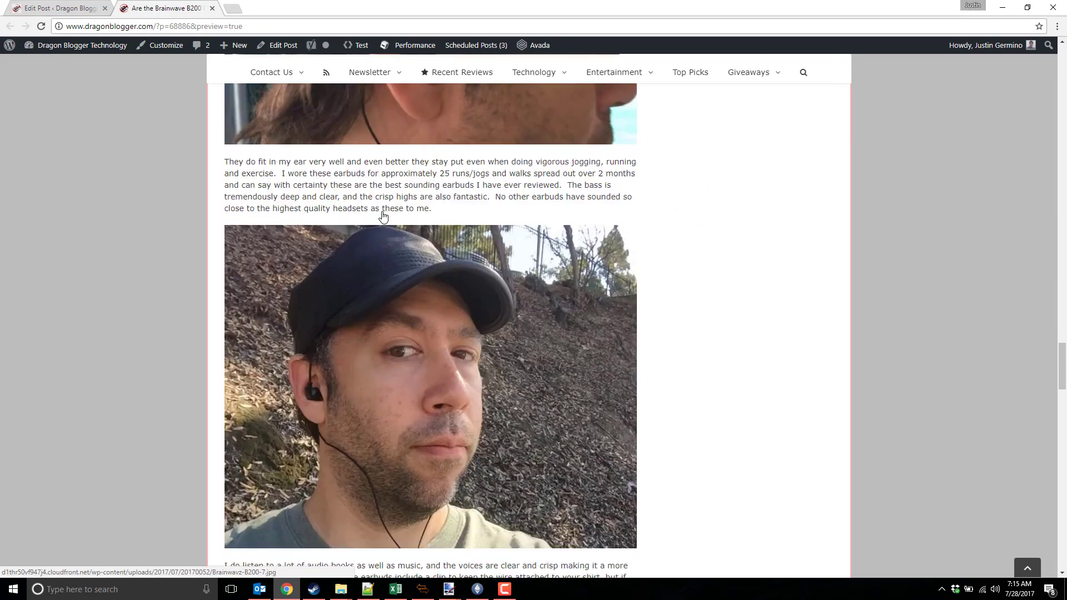
scroll(400, 214, up, 13)
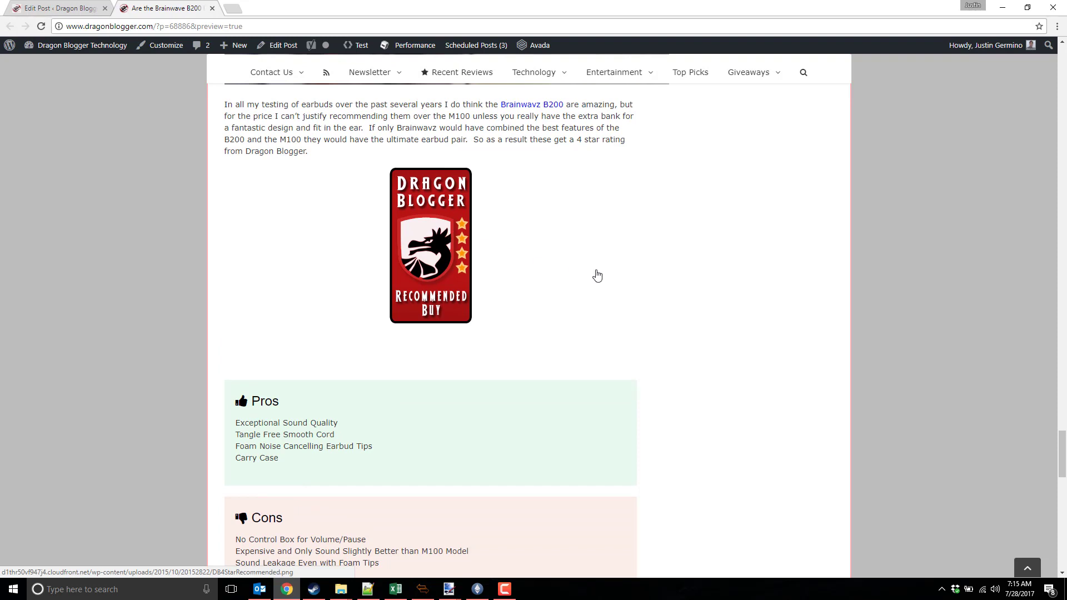
scroll(299, 278, down, 5)
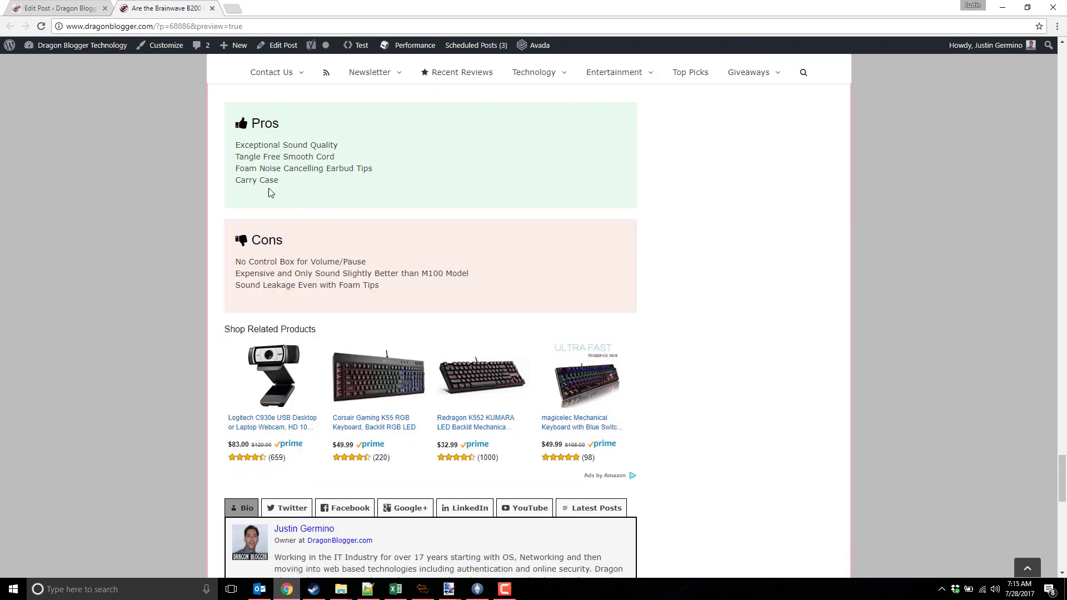
scroll(411, 244, up, 2)
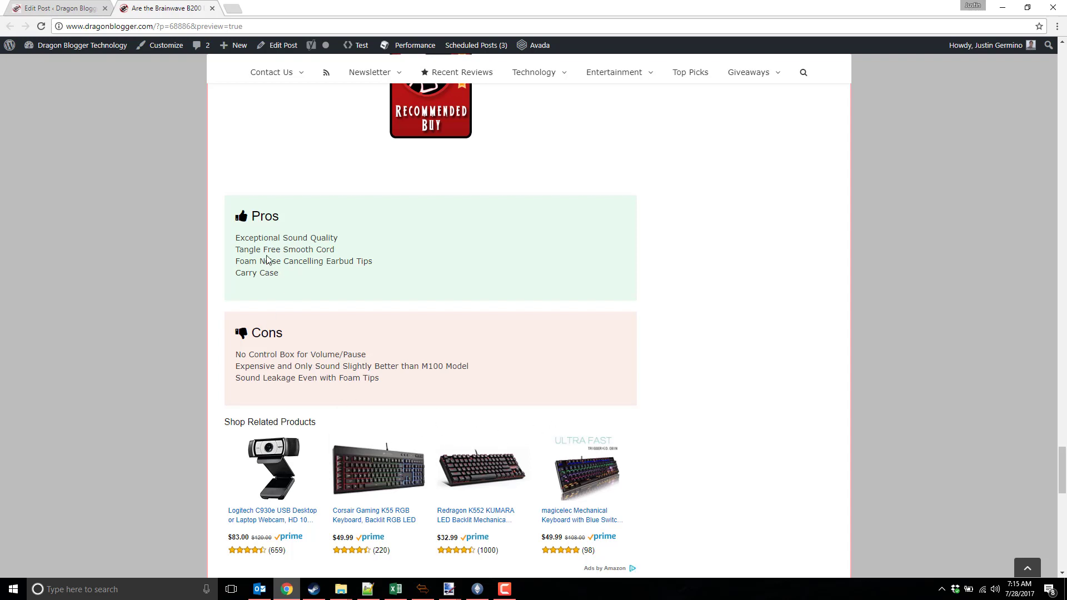
- Return to the Edit Post tab, which confirms the post was updated
click(49, 8)
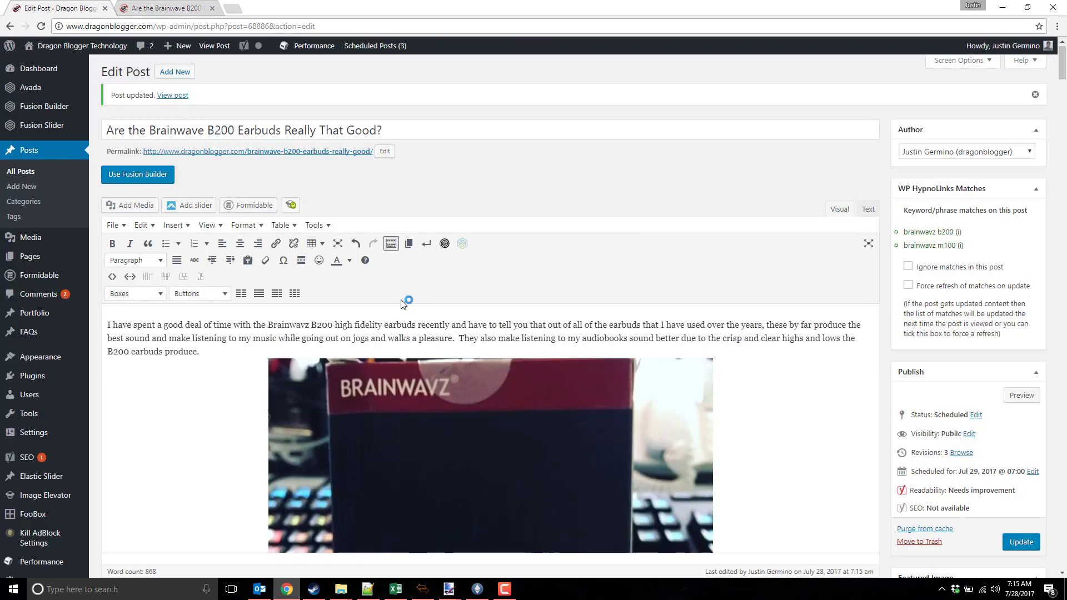